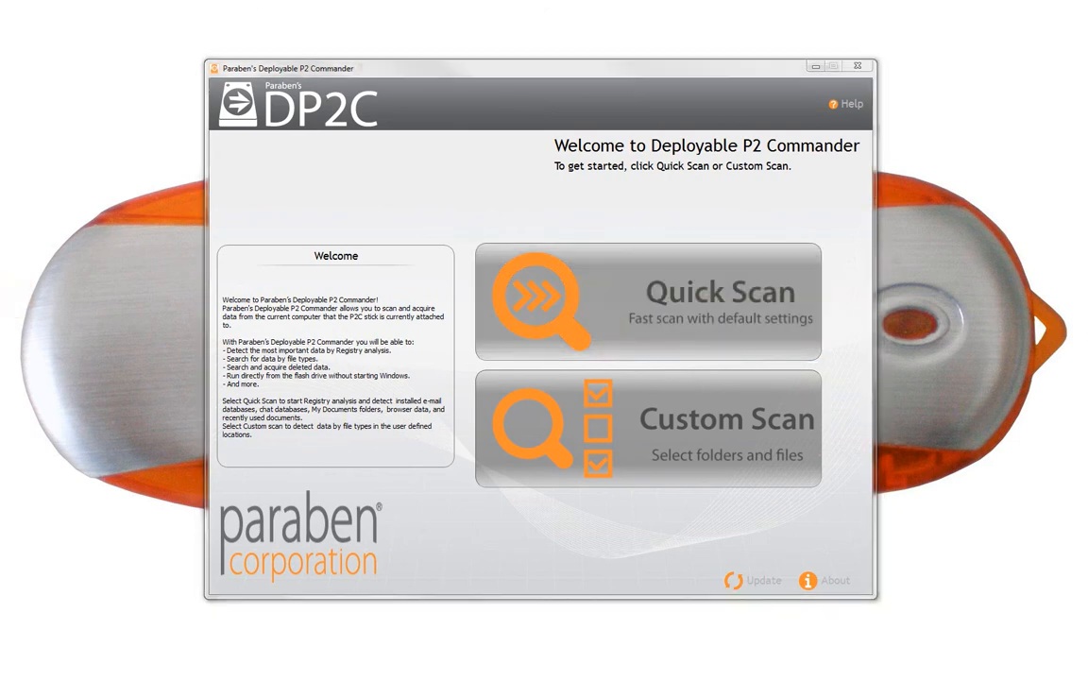
Continue from the completed Quick Scan analysis to the detected data and exclude My Documents Folders from the acquisition.
left_click_drag(342, 177, 470, 121)
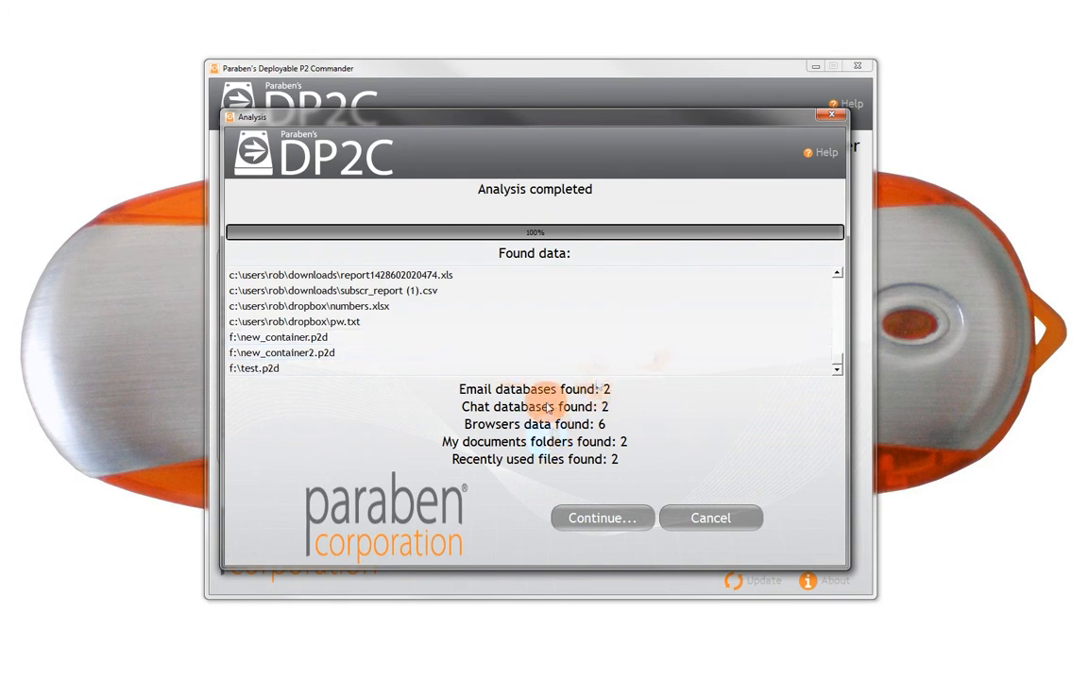
left_click(592, 526)
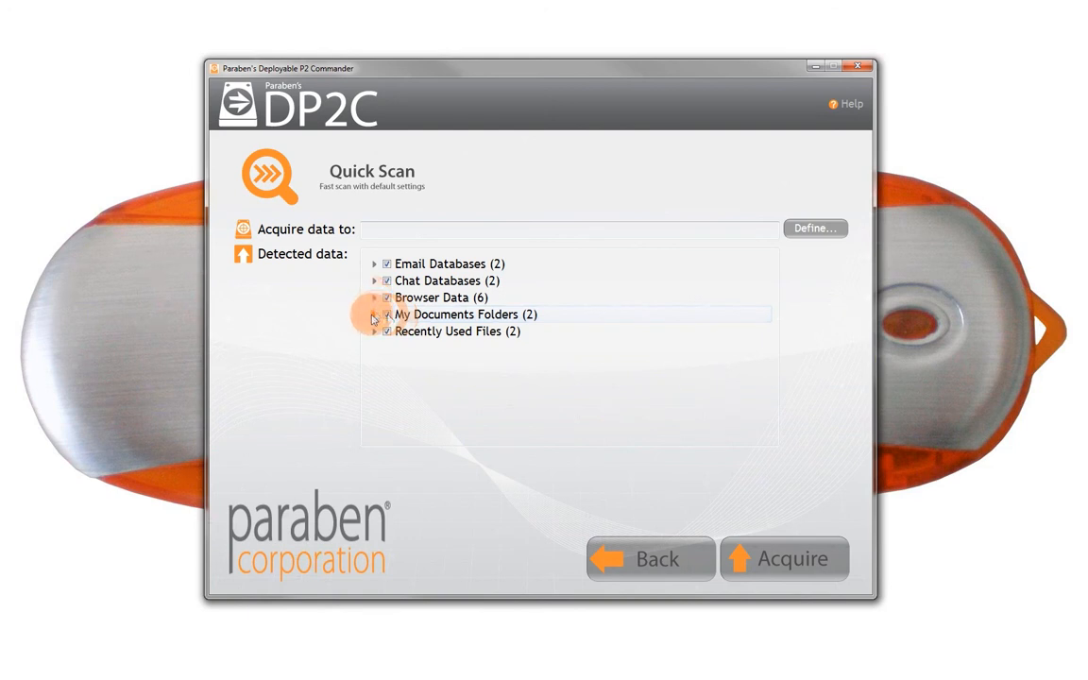
left_click(374, 316)
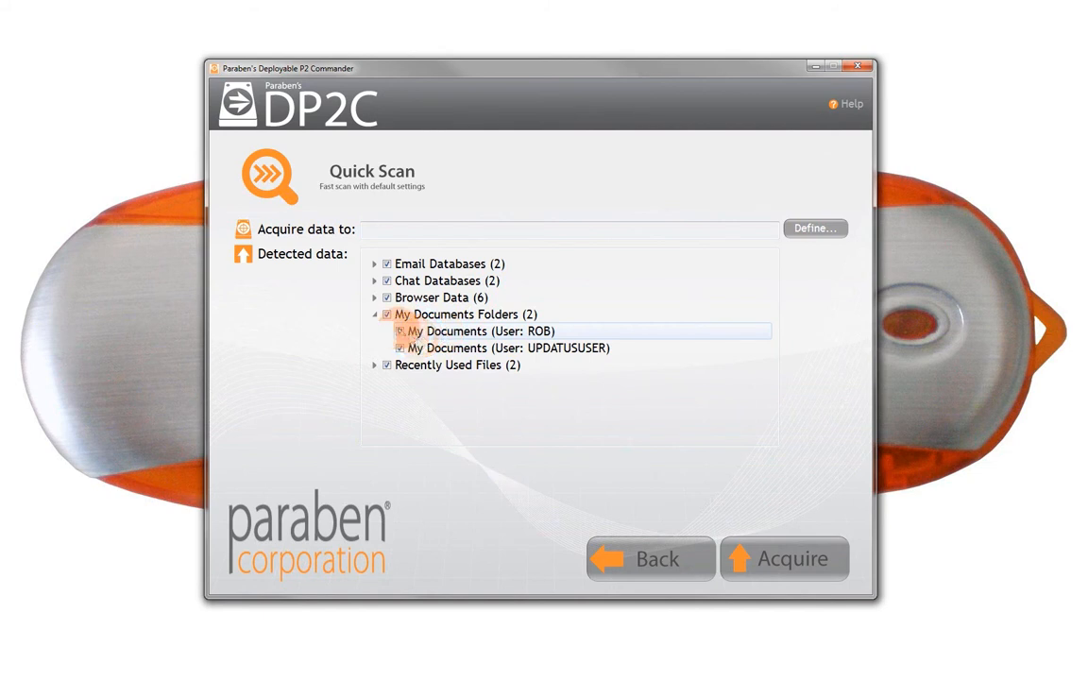
left_click(389, 315)
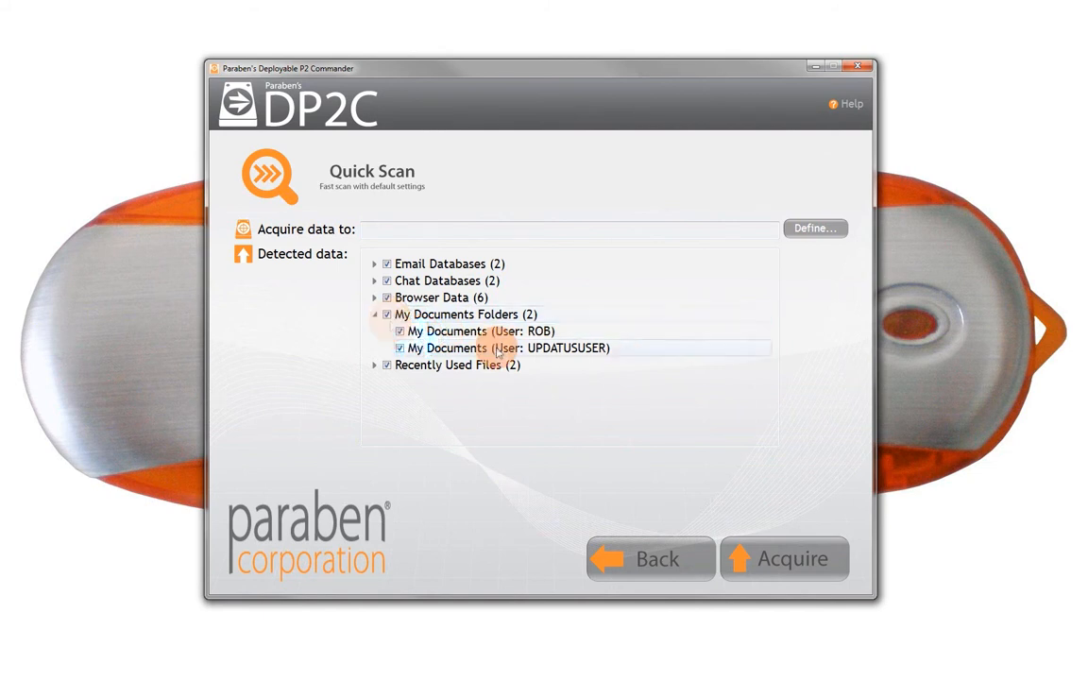
left_click(384, 313)
left_click(375, 315)
left_click(374, 314)
left_click(374, 315)
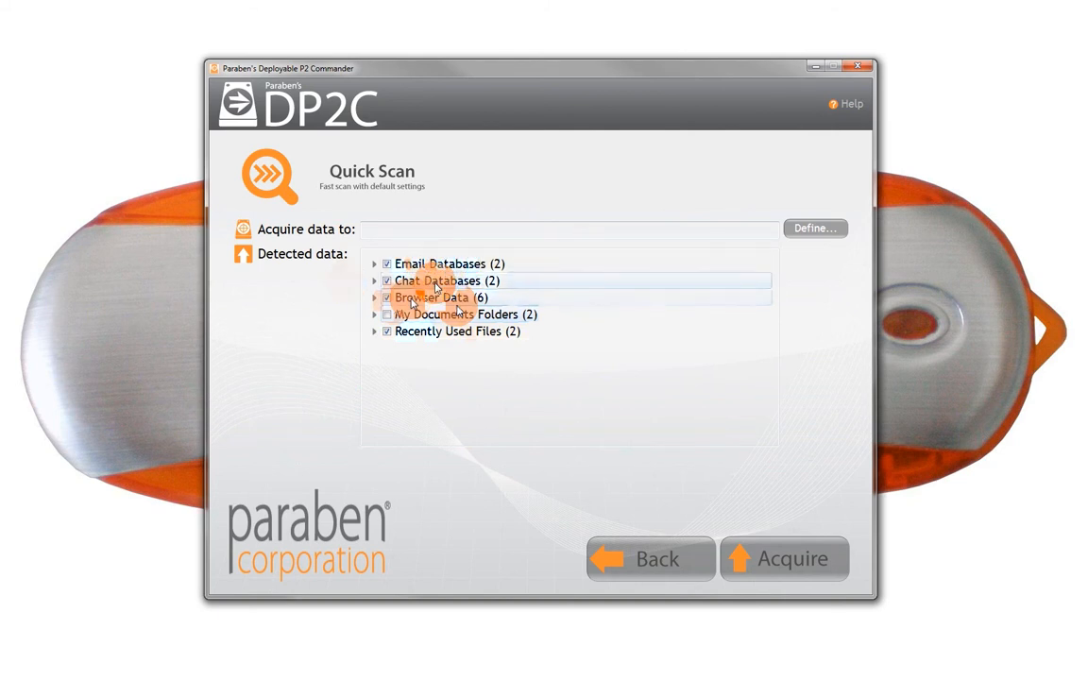
Define a new forensic container at F:\Containers\new_container.p2d, but decline acquiring data to the flash drive.
left_click(814, 227)
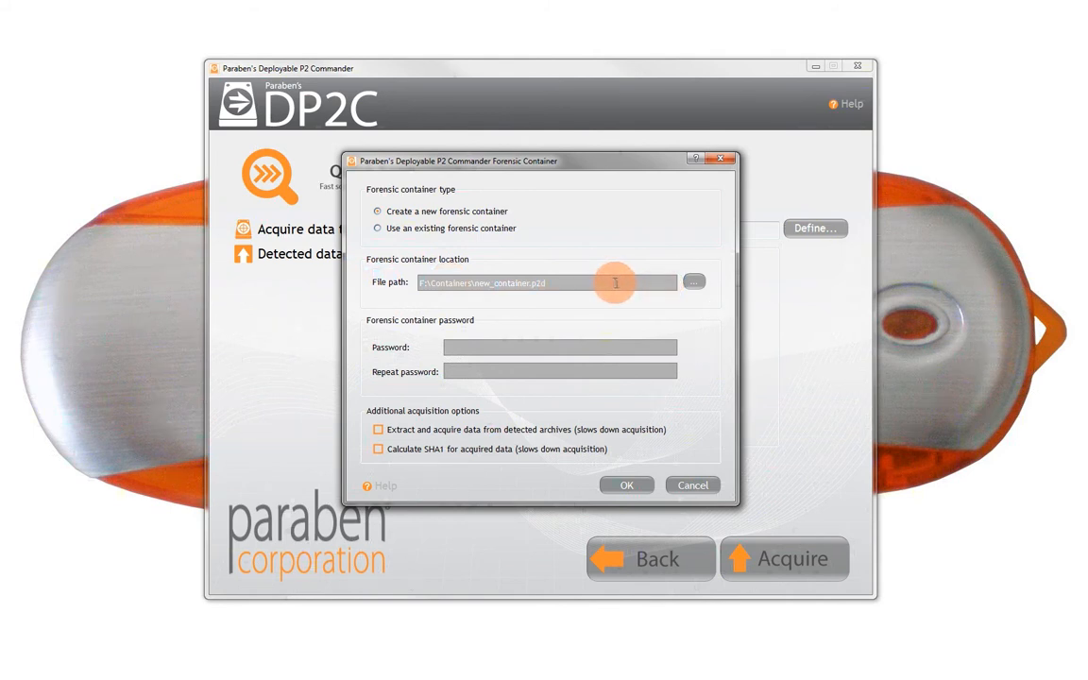
left_click_drag(602, 283, 477, 285)
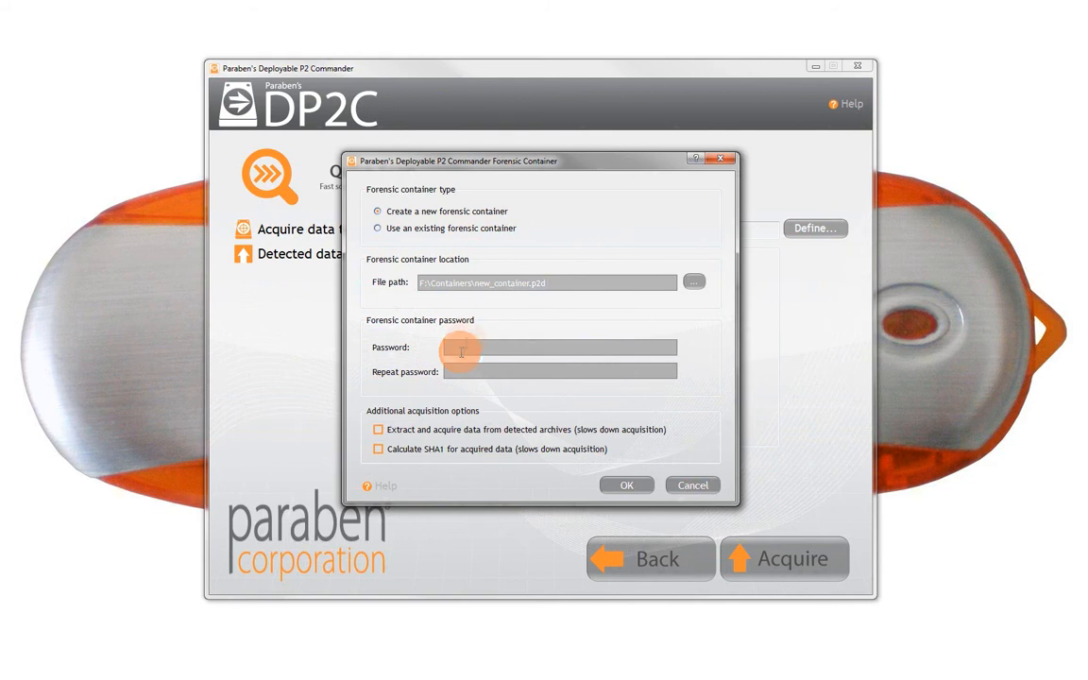
left_click(457, 370)
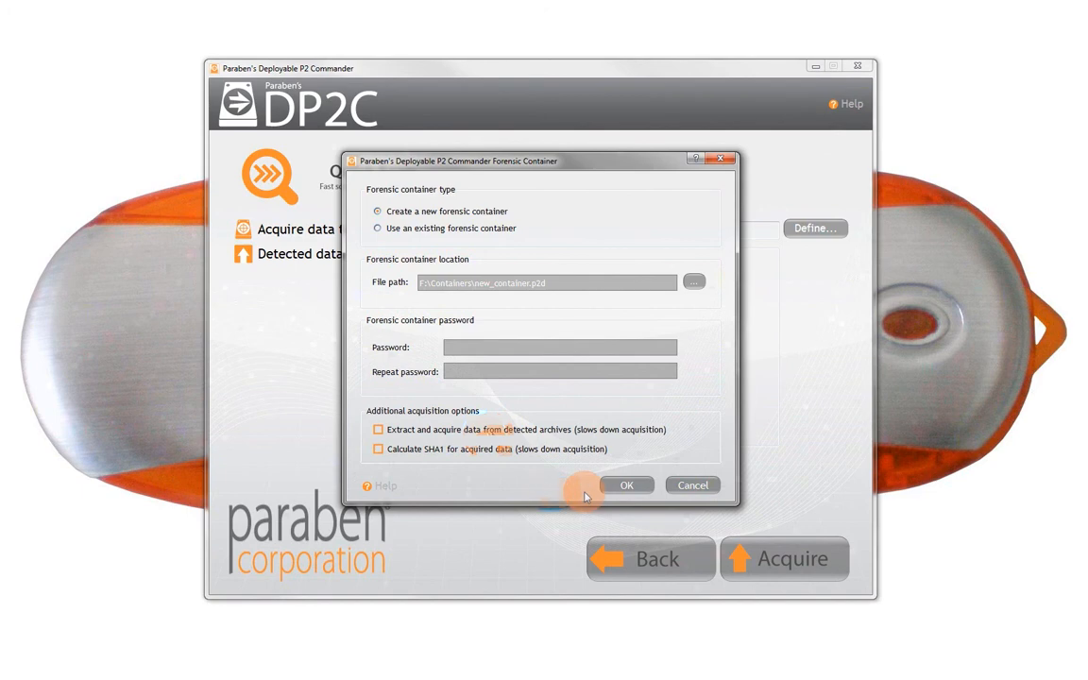
left_click(614, 487)
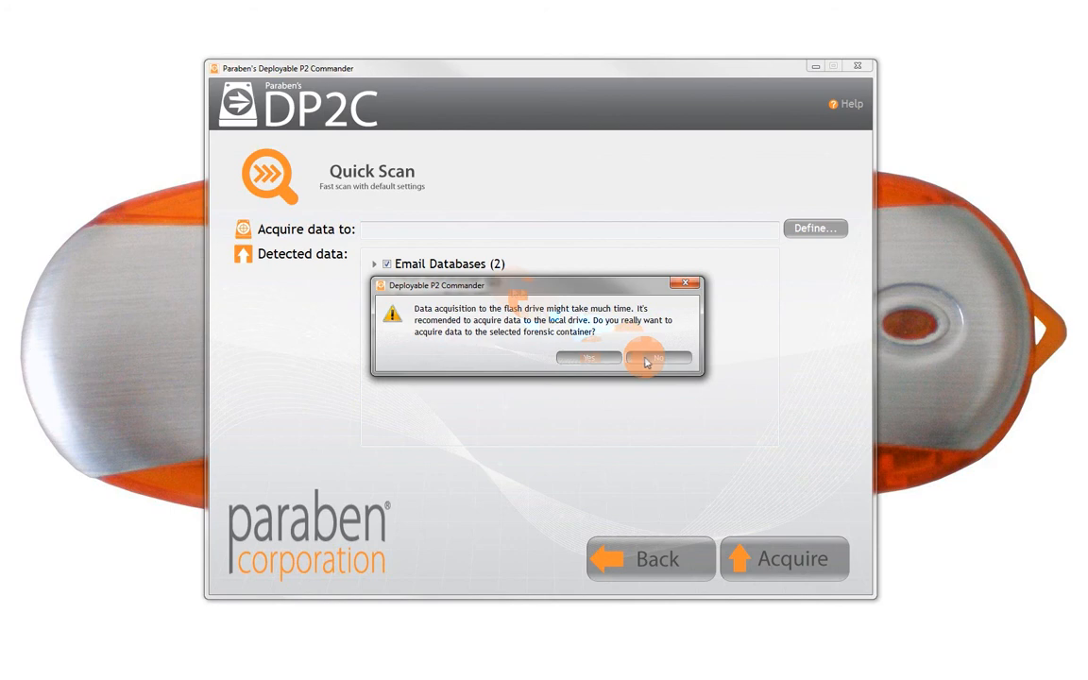
left_click(647, 358)
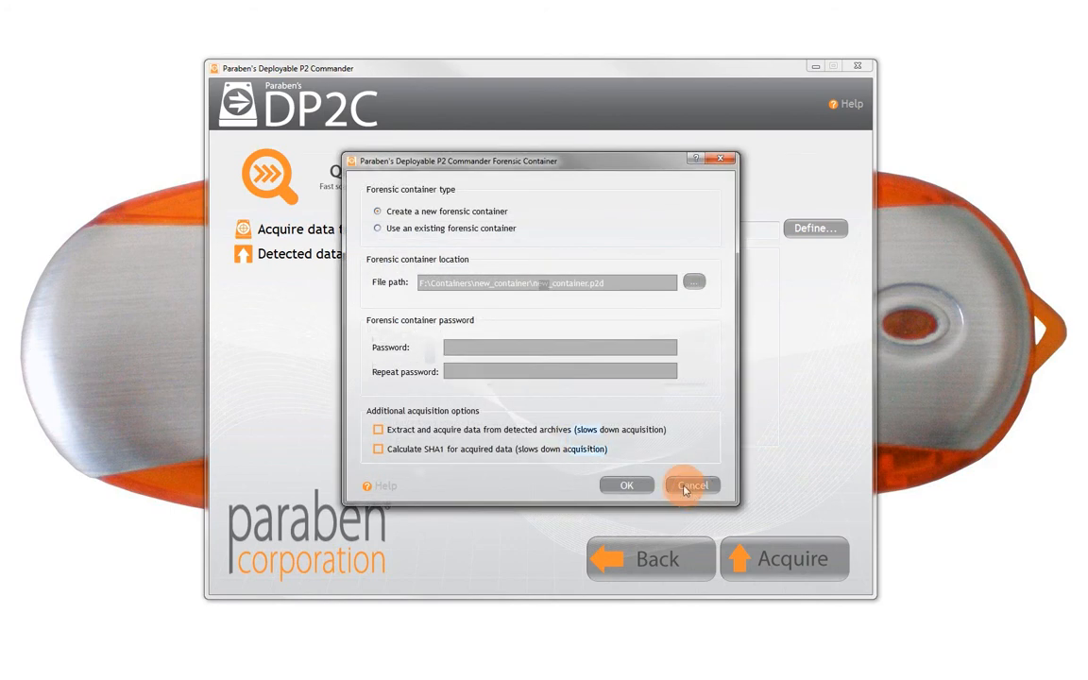
left_click(686, 483)
Leave Quick Scan for Custom Scan and select the whole C: drive as the scan location.
left_click(593, 567)
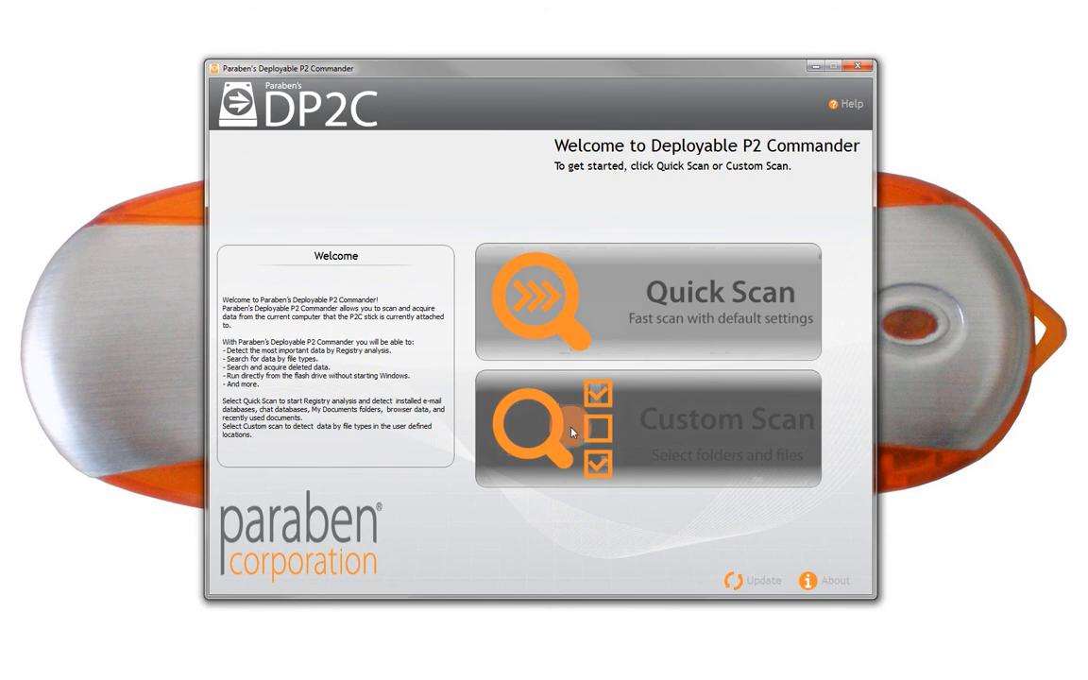
left_click(548, 477)
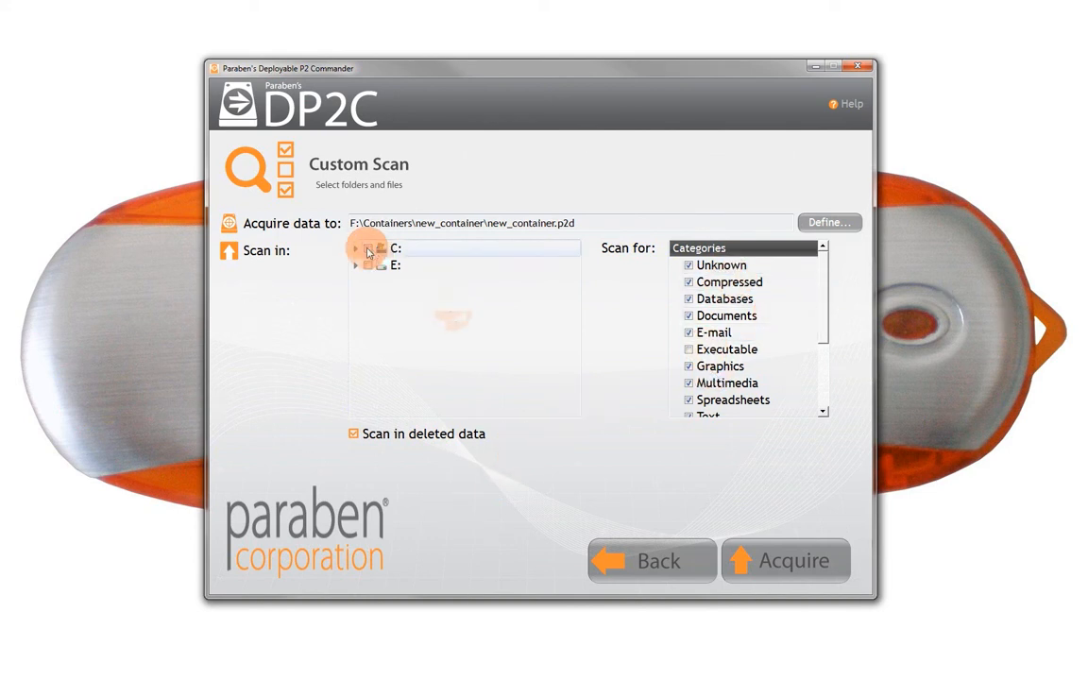
left_click(366, 252)
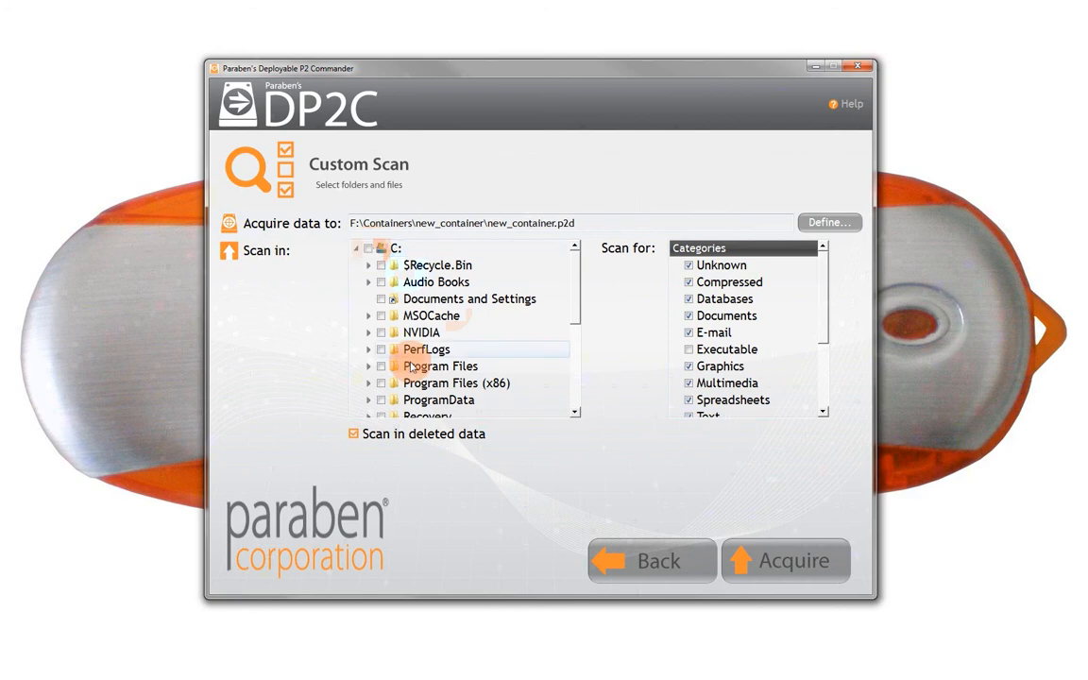
mouse_move(578, 285)
left_mouse_down()
mouse_move(578, 357)
mouse_move(578, 274)
left_mouse_up()
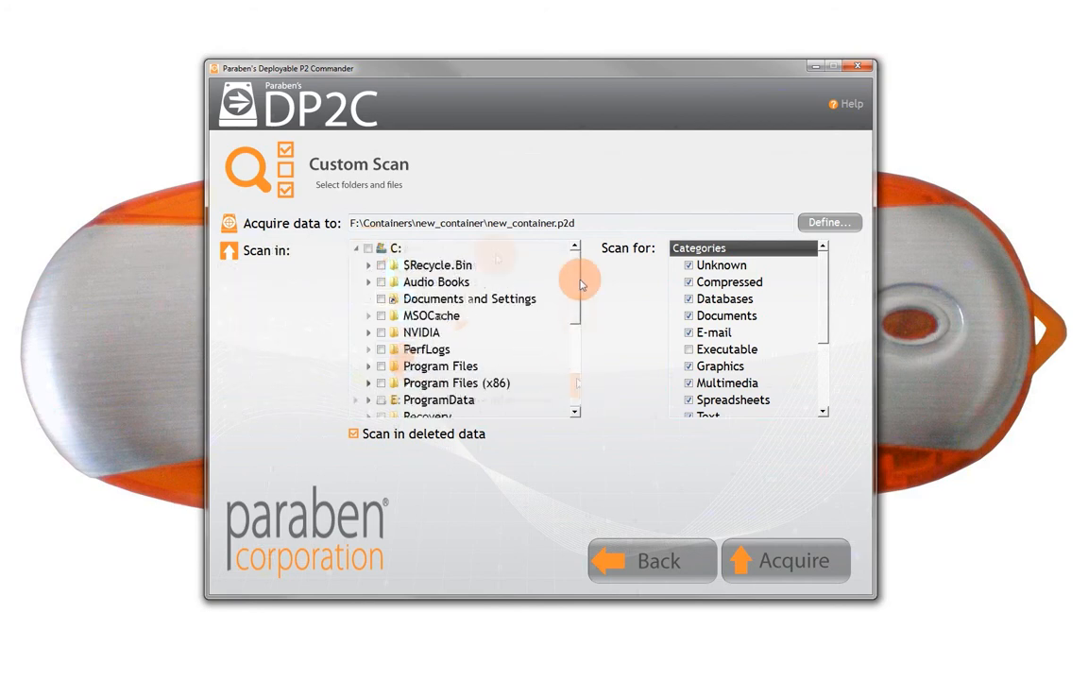
left_click(368, 248)
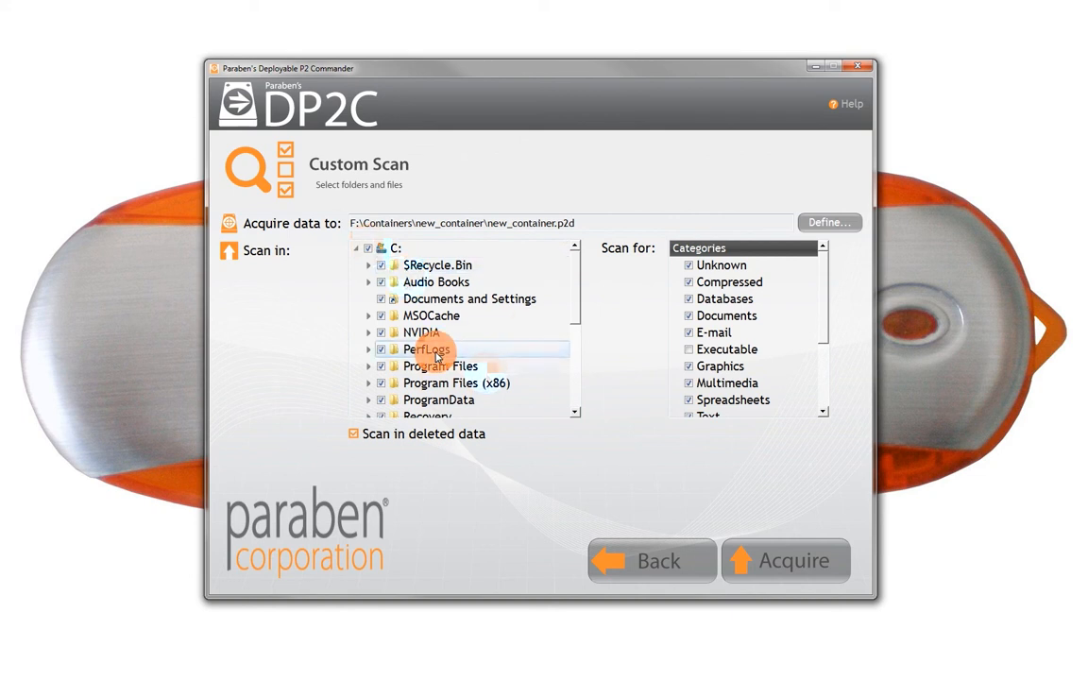
Exclude the MSOCache, NVIDIA, PerfLogs, Program Files, Program Files (x86), ProgramData, Recovery and Run folders on C: from the scan.
left_click(382, 383)
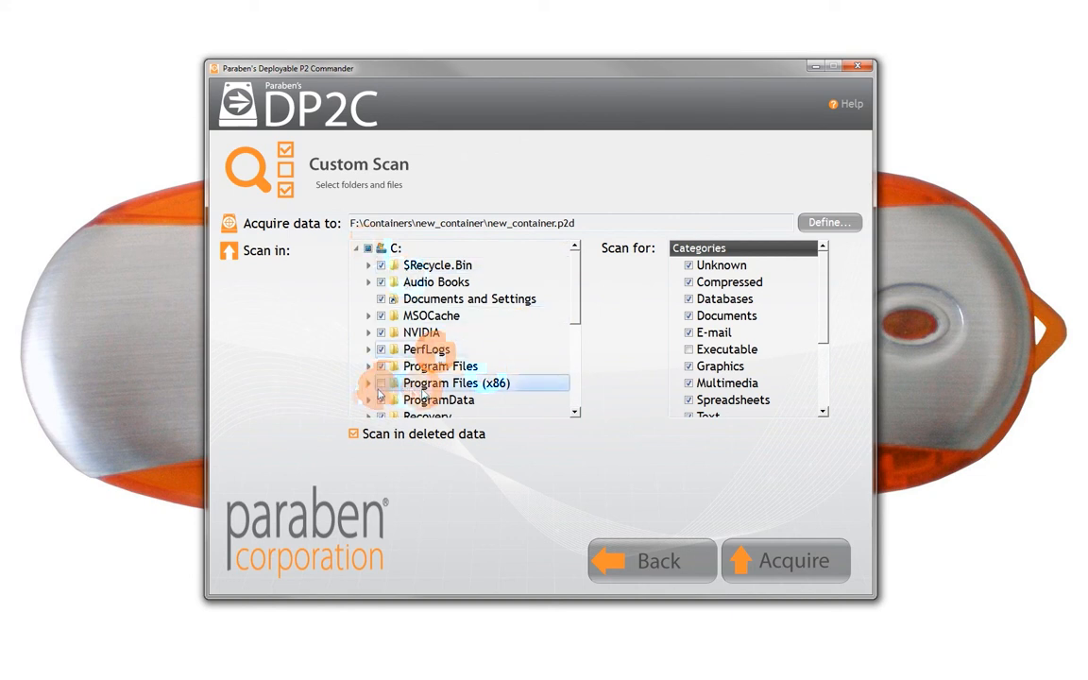
left_click(385, 368)
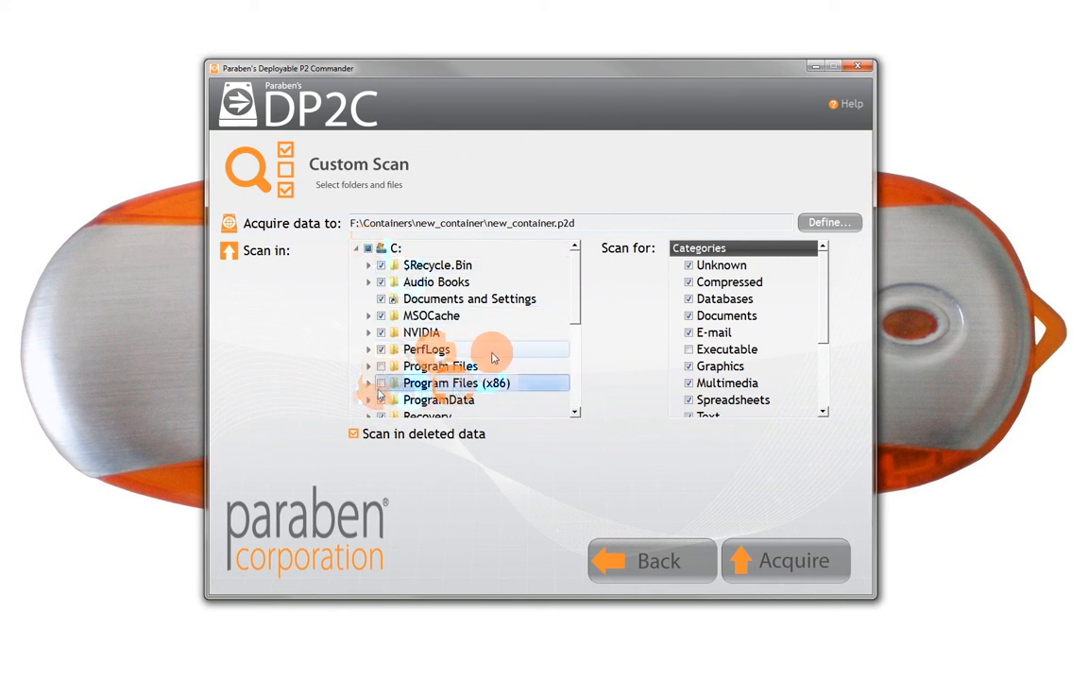
scroll(495, 354, "down", 1)
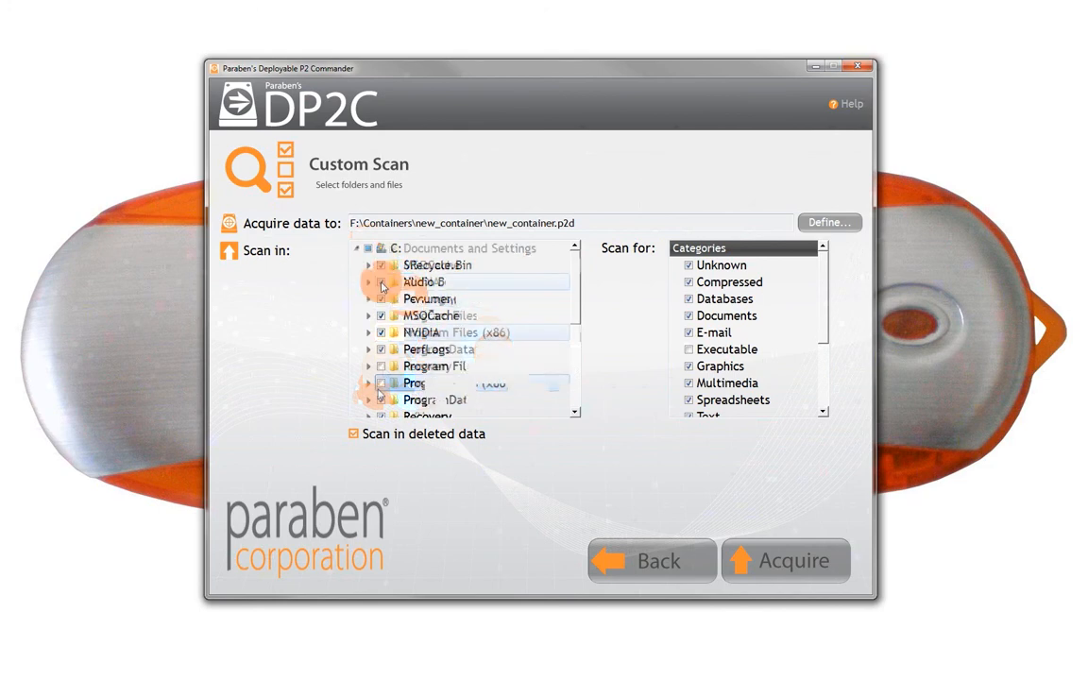
left_click(382, 298)
left_click(382, 281)
left_click(381, 265)
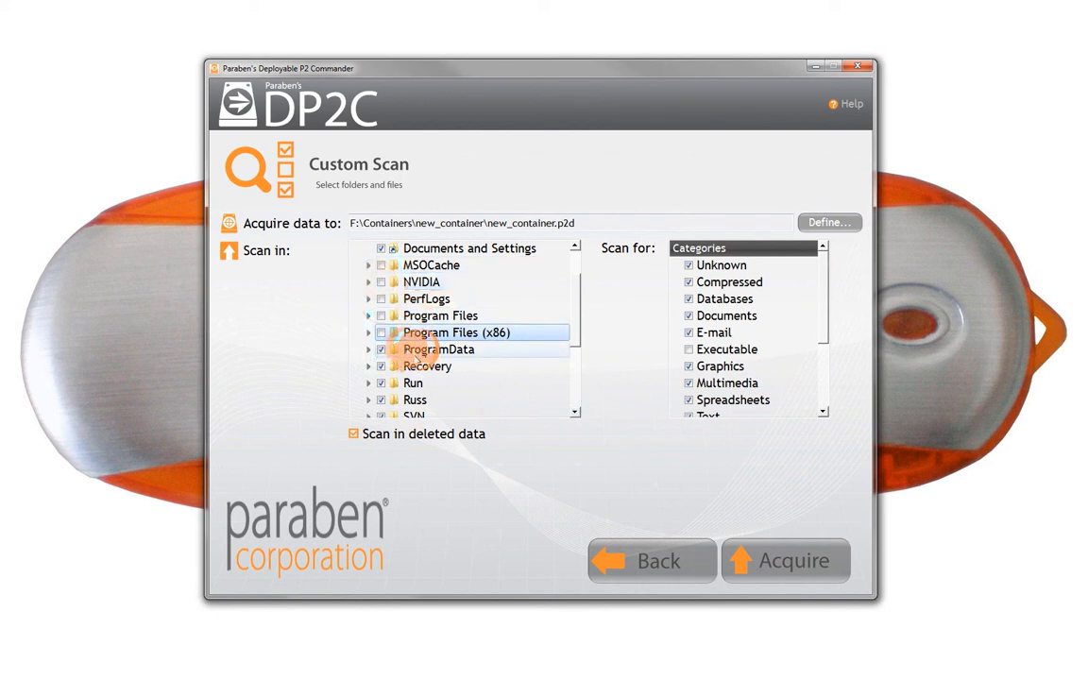
left_click(381, 350)
left_click(381, 366)
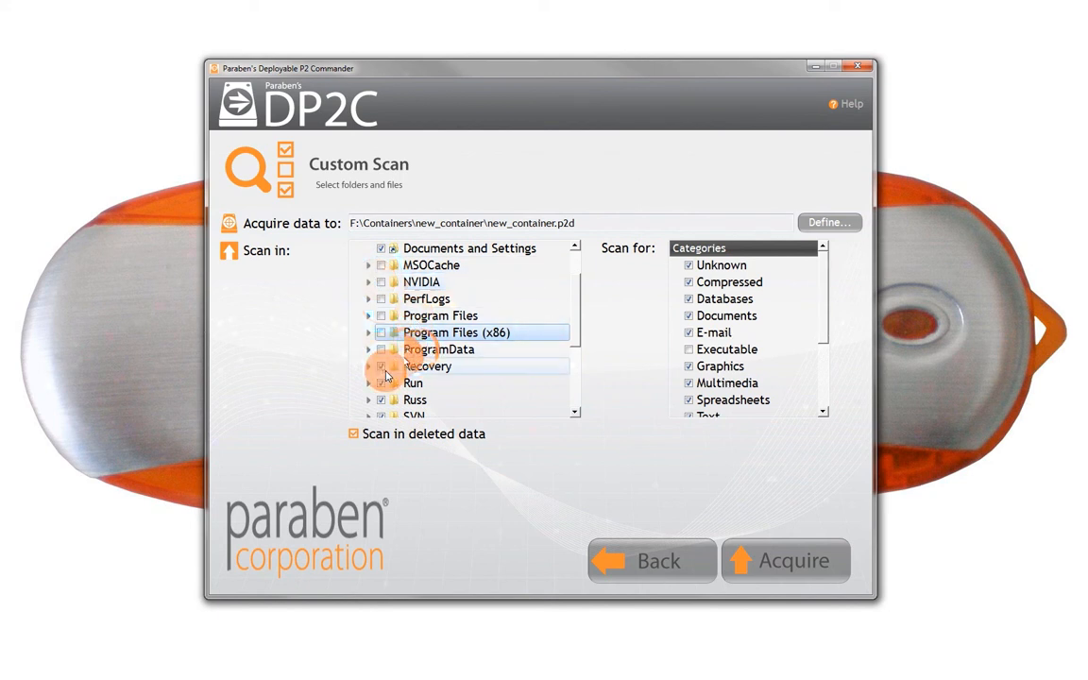
left_click(383, 384)
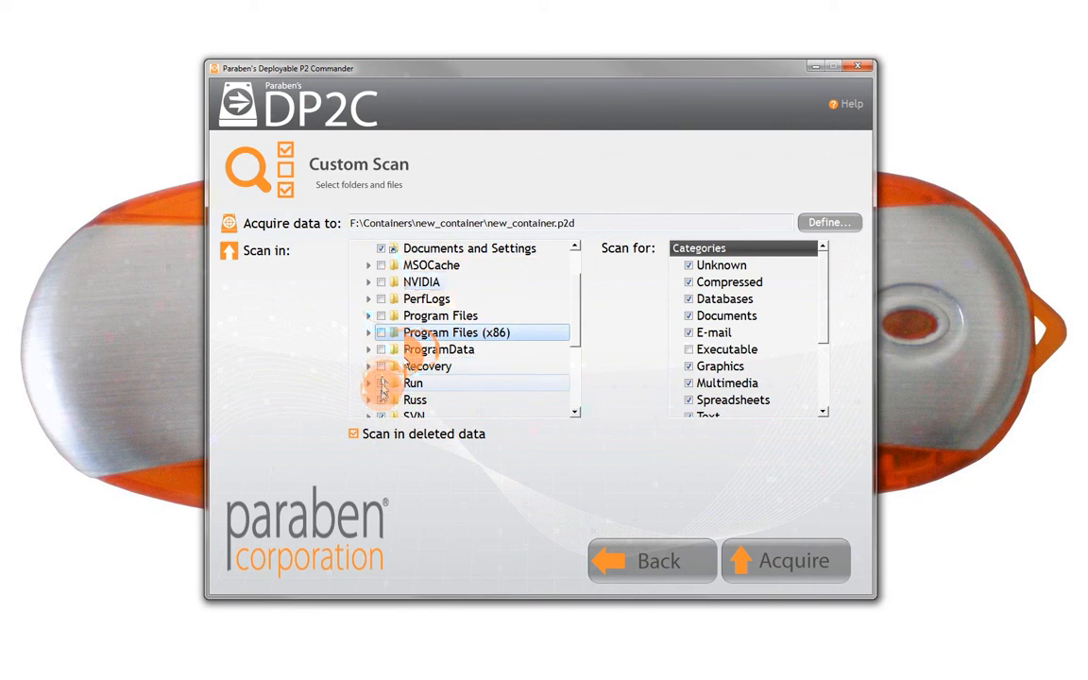
scroll(378, 385, "down", 2)
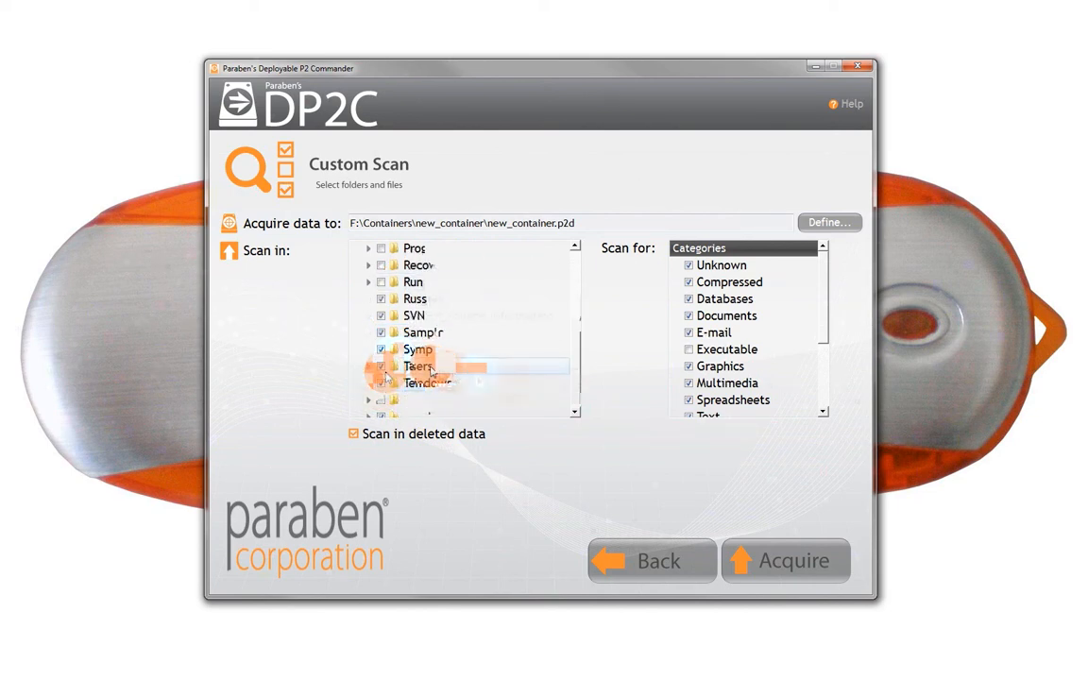
scroll(490, 396, "up", 1)
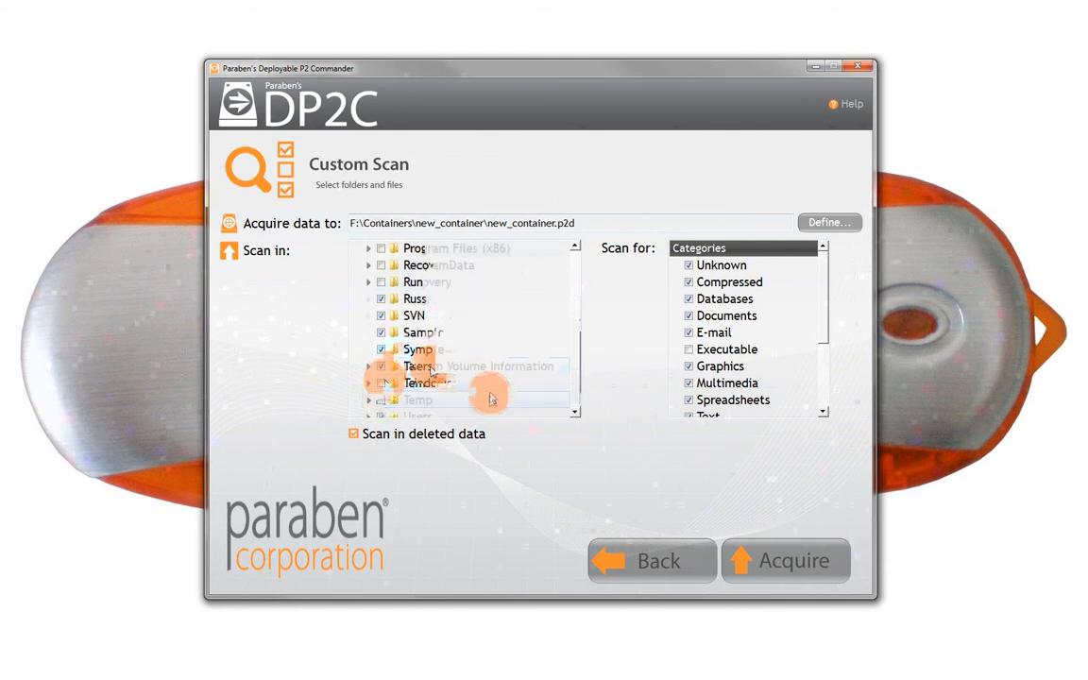
scroll(490, 397, "up", 2)
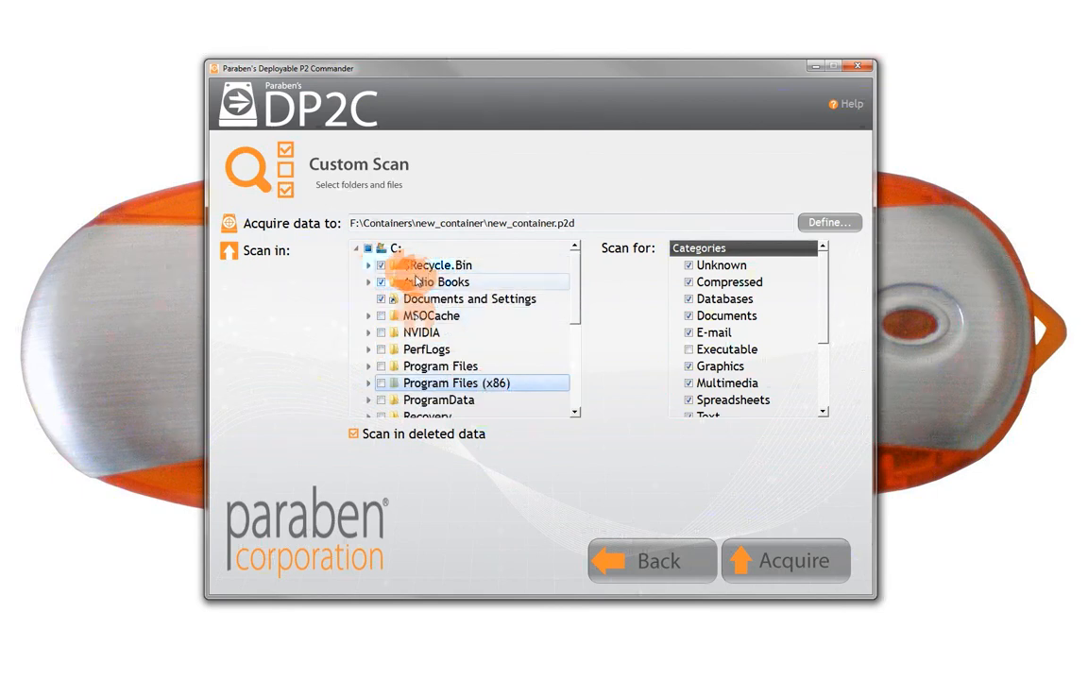
Turn off scanning in deleted data for the custom scan.
left_click(354, 435)
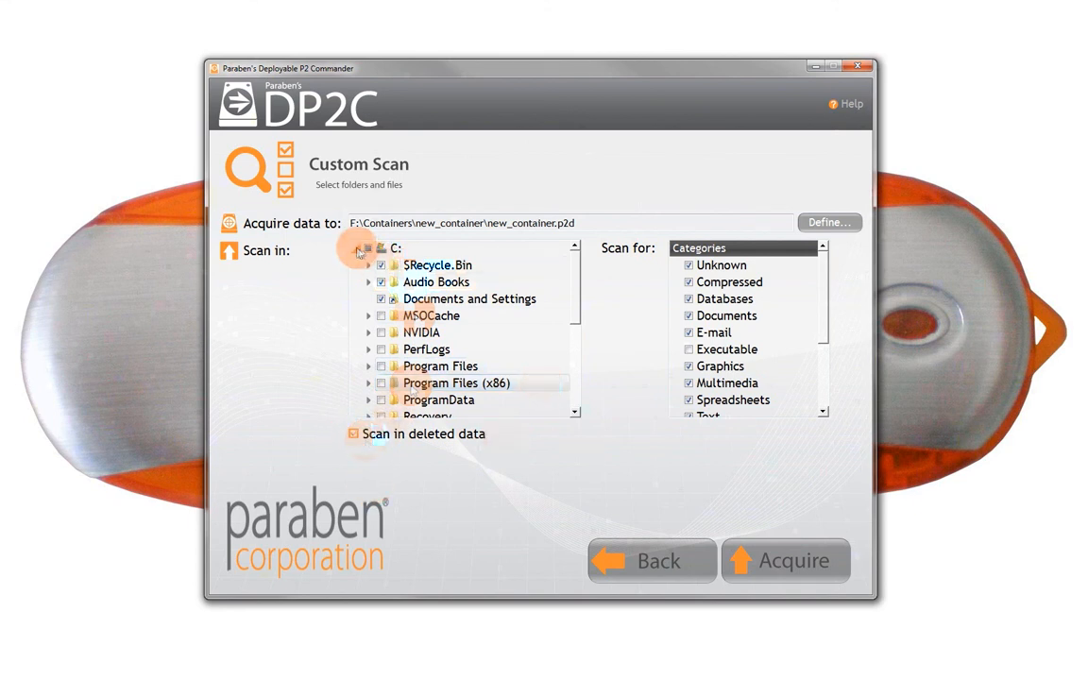
left_click(392, 442)
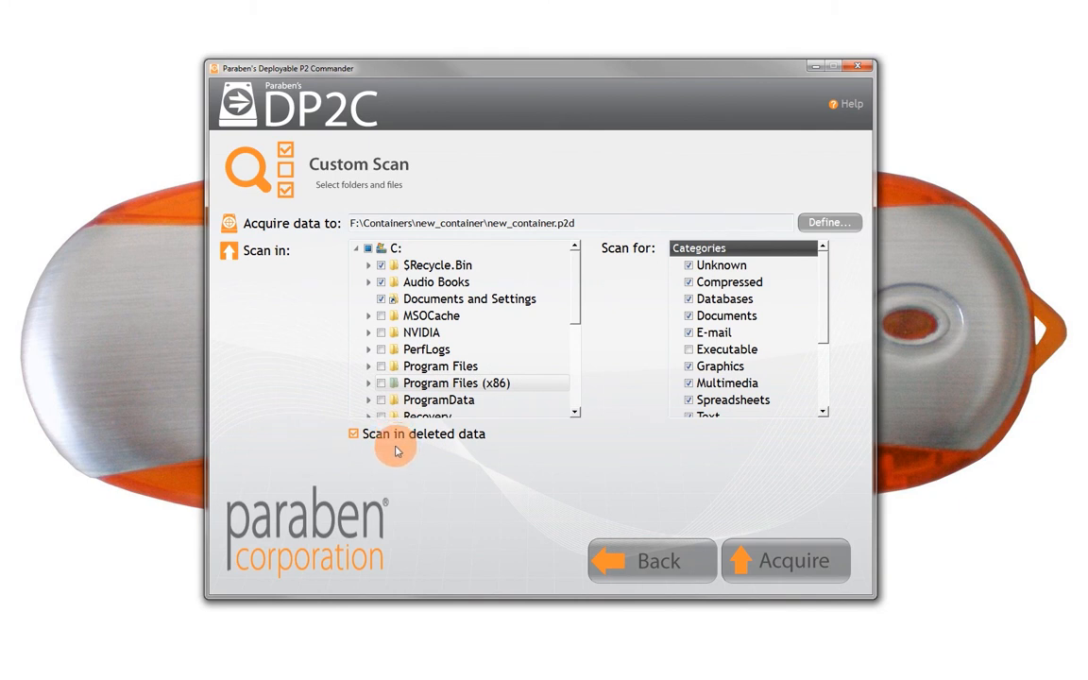
left_click(352, 435)
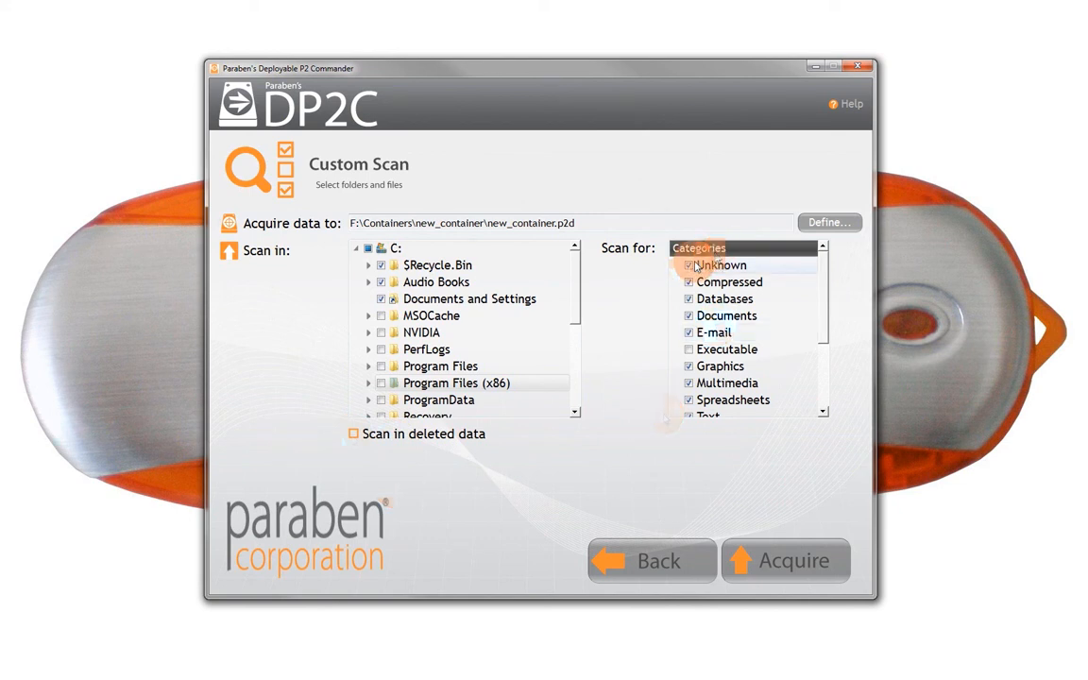
Exclude the Unknown, Encrypted and Game Console Files categories from the custom scan, keeping Compressed included.
left_click(689, 267)
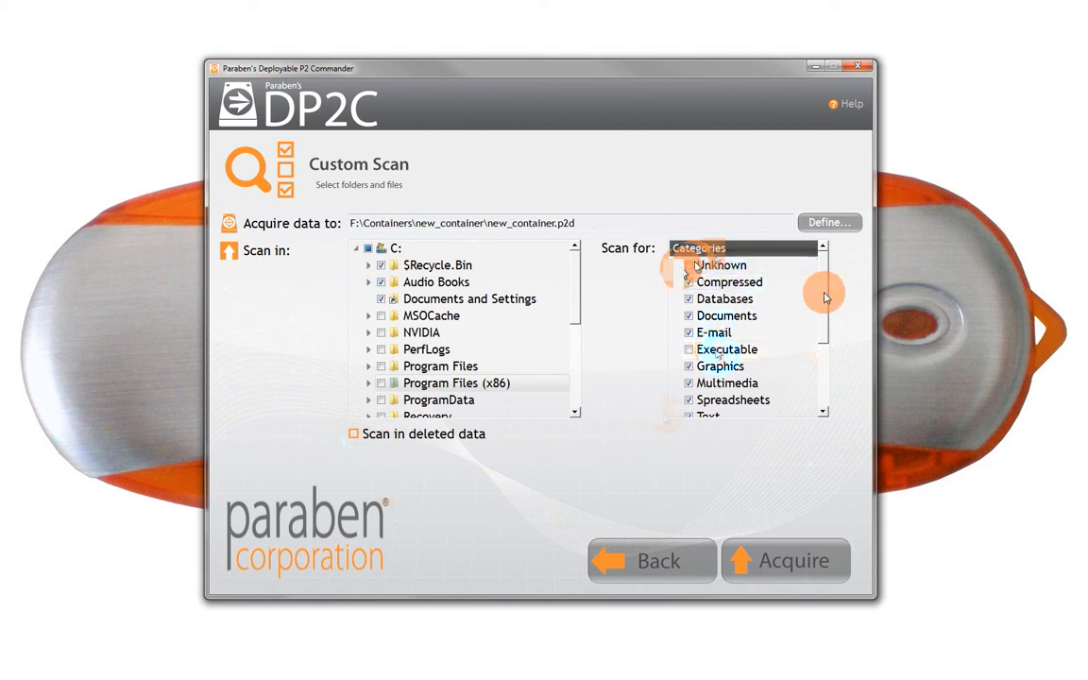
left_click(692, 284)
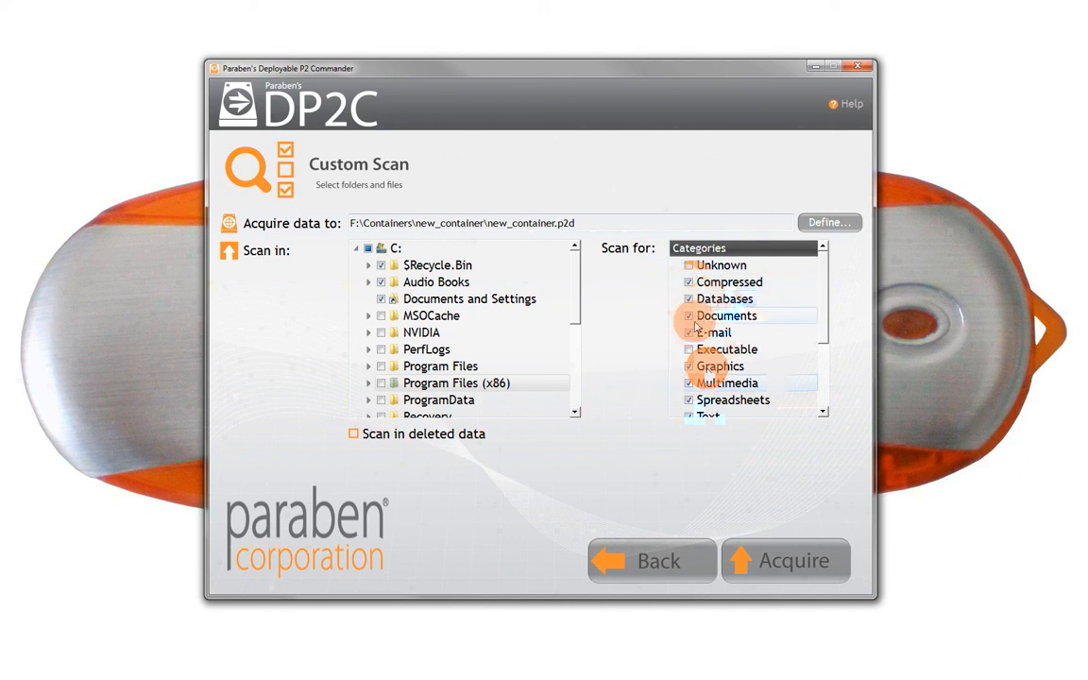
left_click(691, 282)
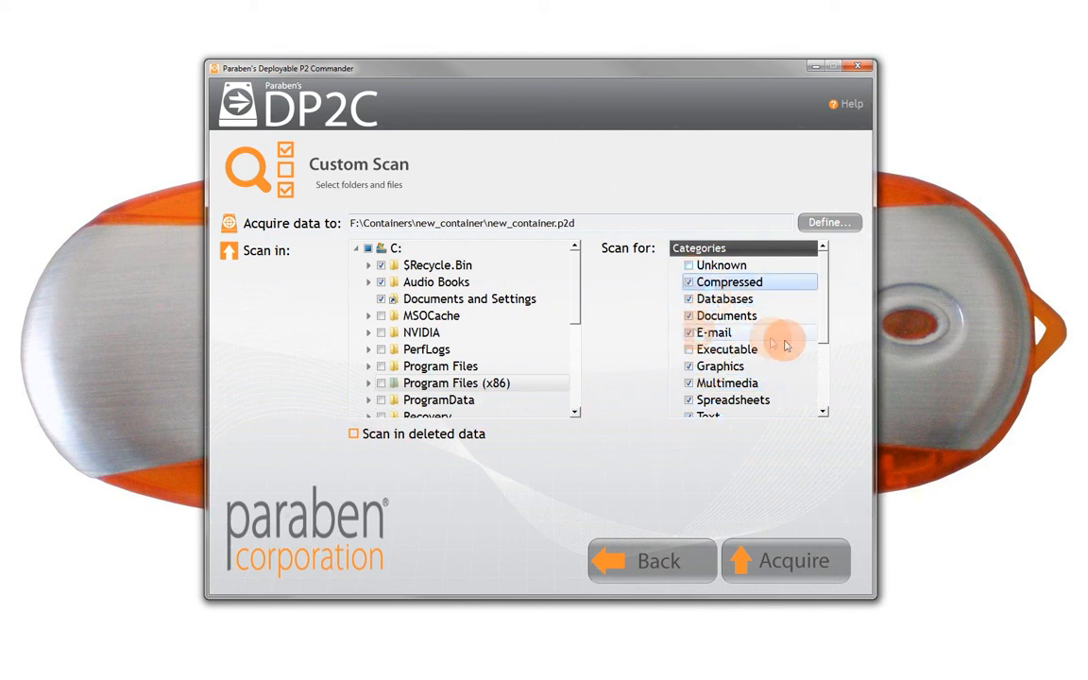
left_click_drag(822, 330, 824, 391)
left_click(688, 366)
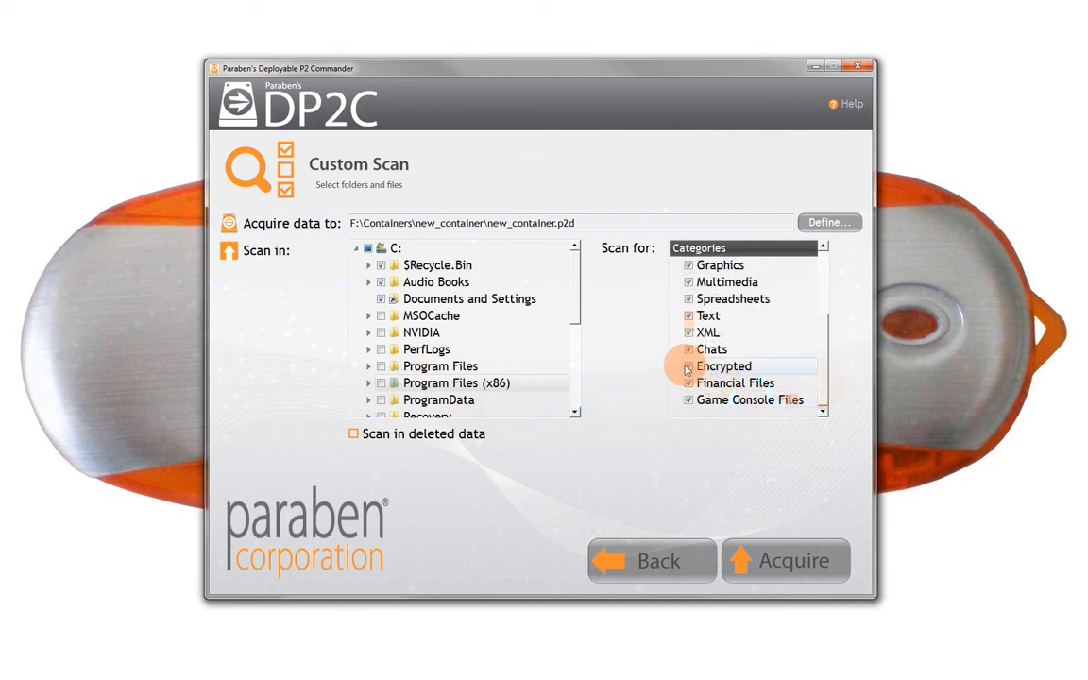
left_click(701, 409)
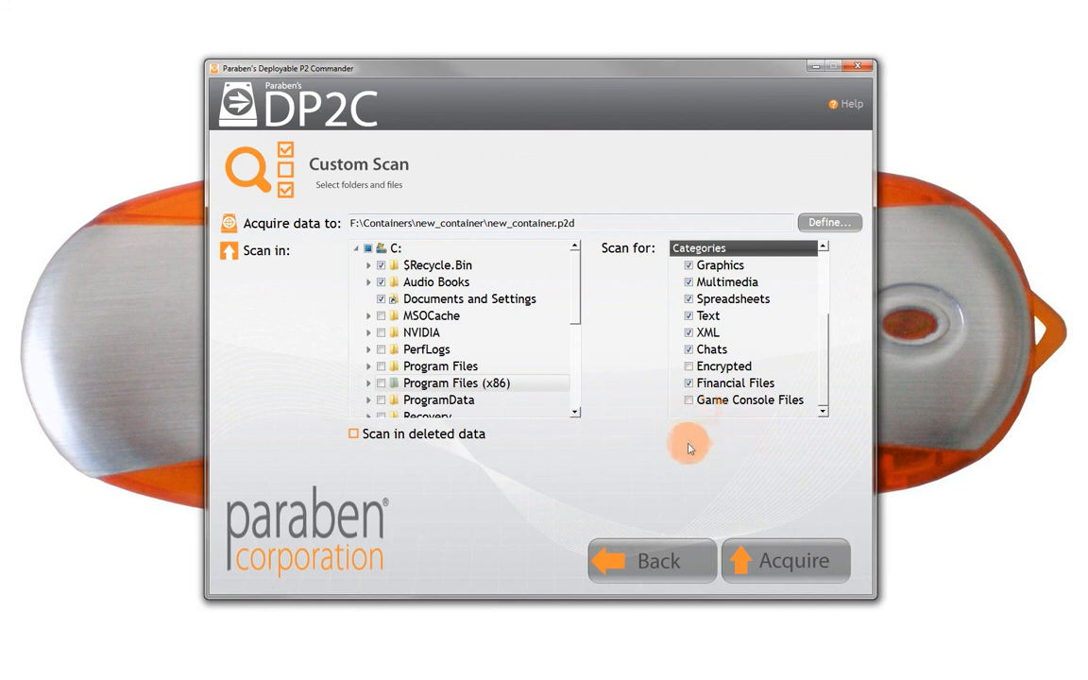
Start the custom scan's data acquisition and review the file path in the forensic container settings.
left_click(782, 564)
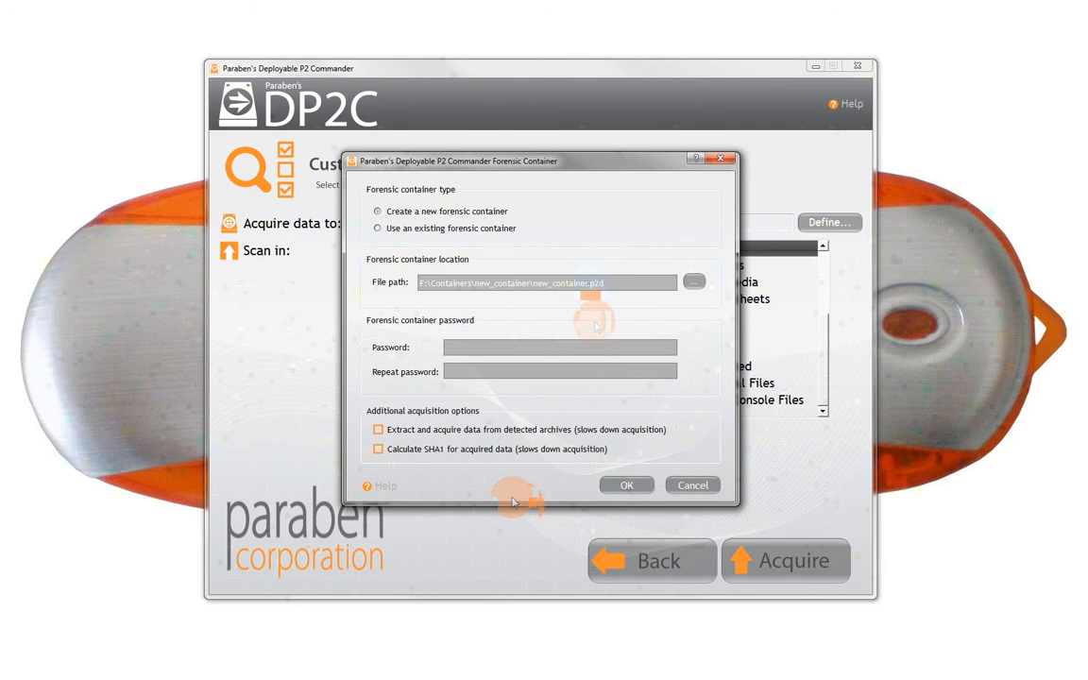
left_click_drag(604, 283, 566, 340)
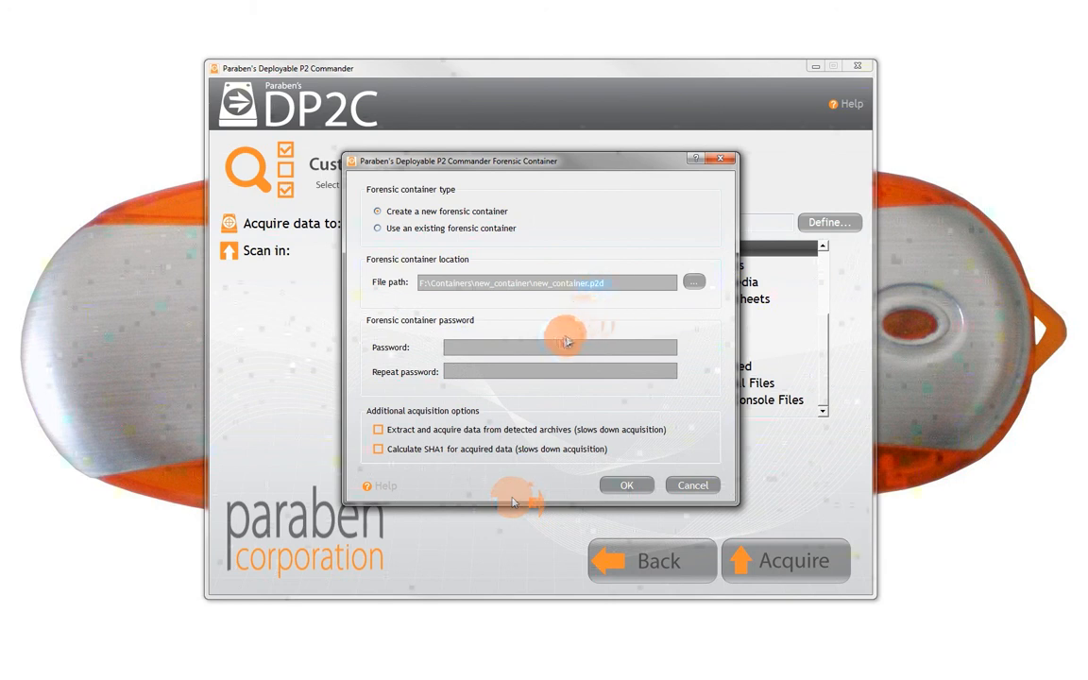
left_click(555, 342)
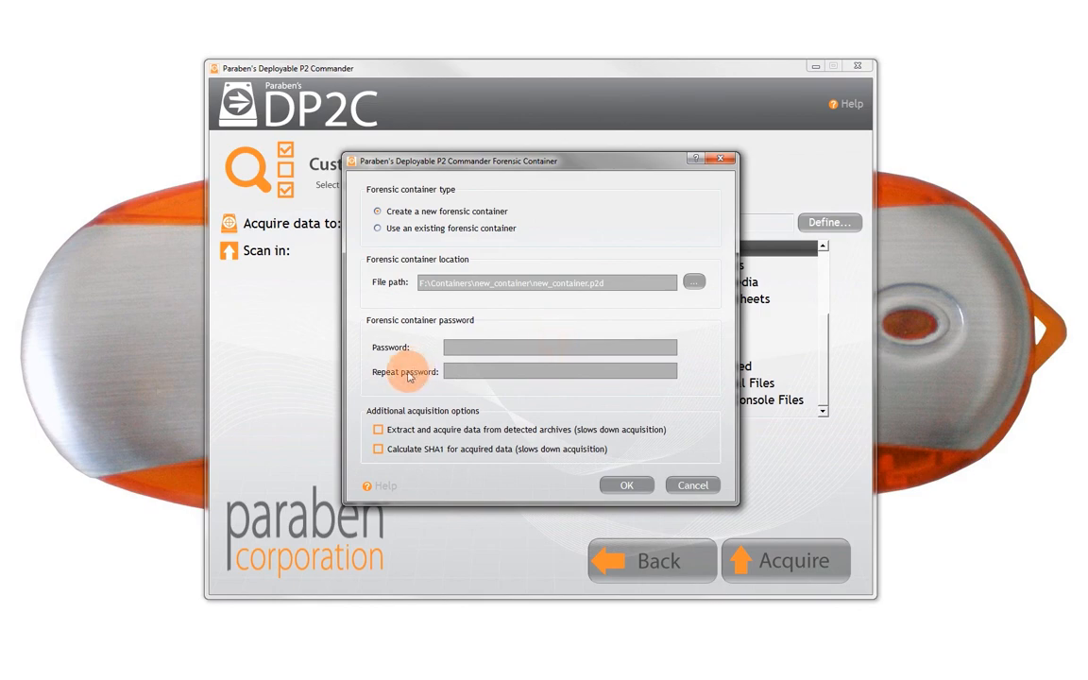